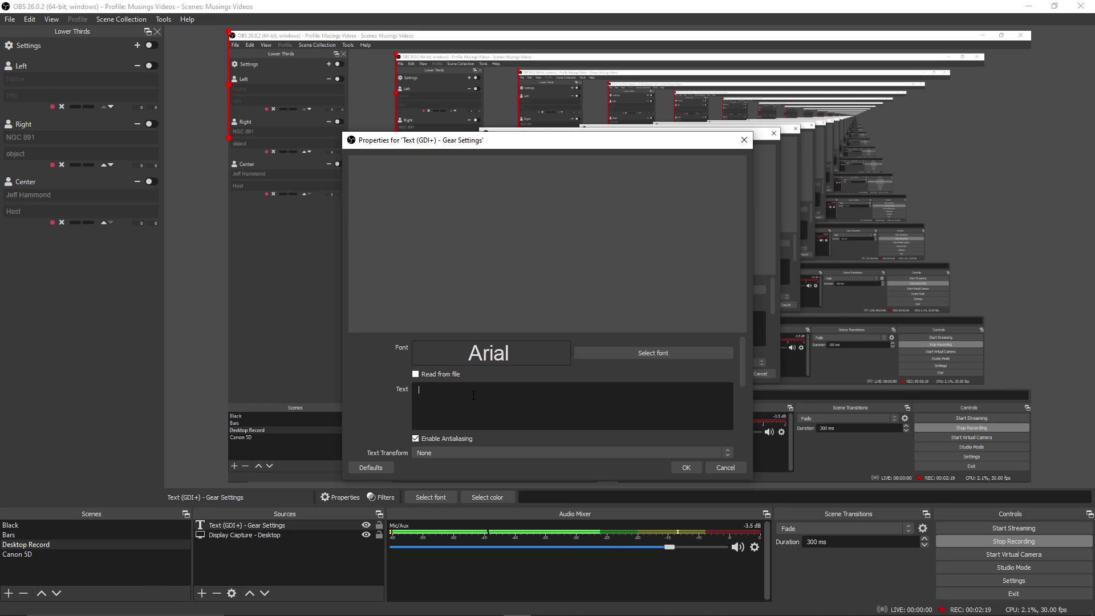
Enter the gear text 'C14 f/11 No Filters Gain 40 Exp 15 Sat 88 Con 16 Gamma 1.0 Bin 1 Darks'.
{"action": "type", "text": "C14"}
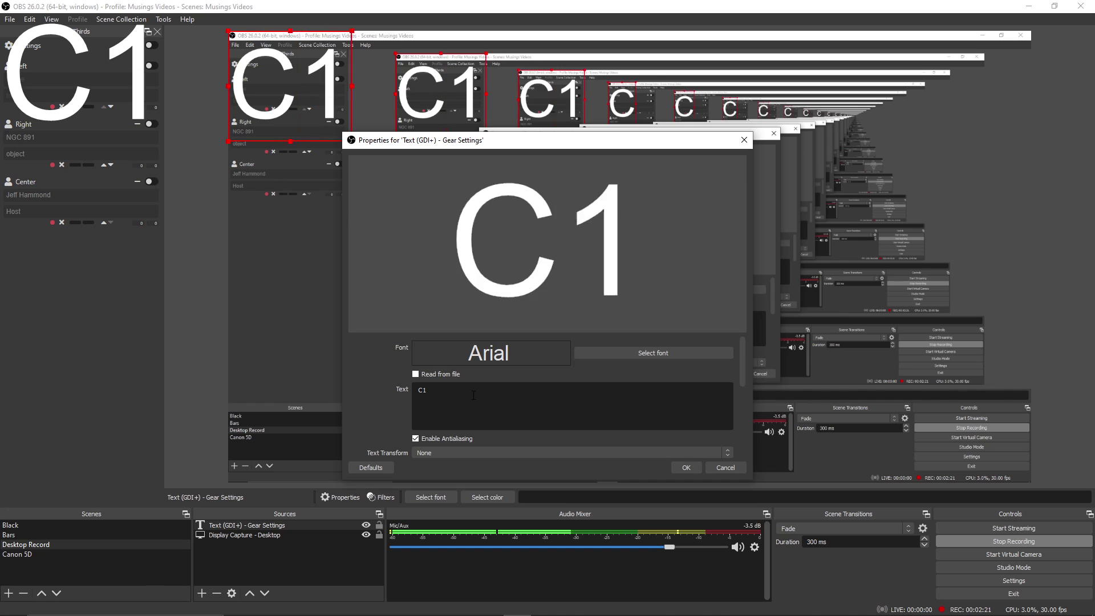
{"action": "type", "text": "     f/"}
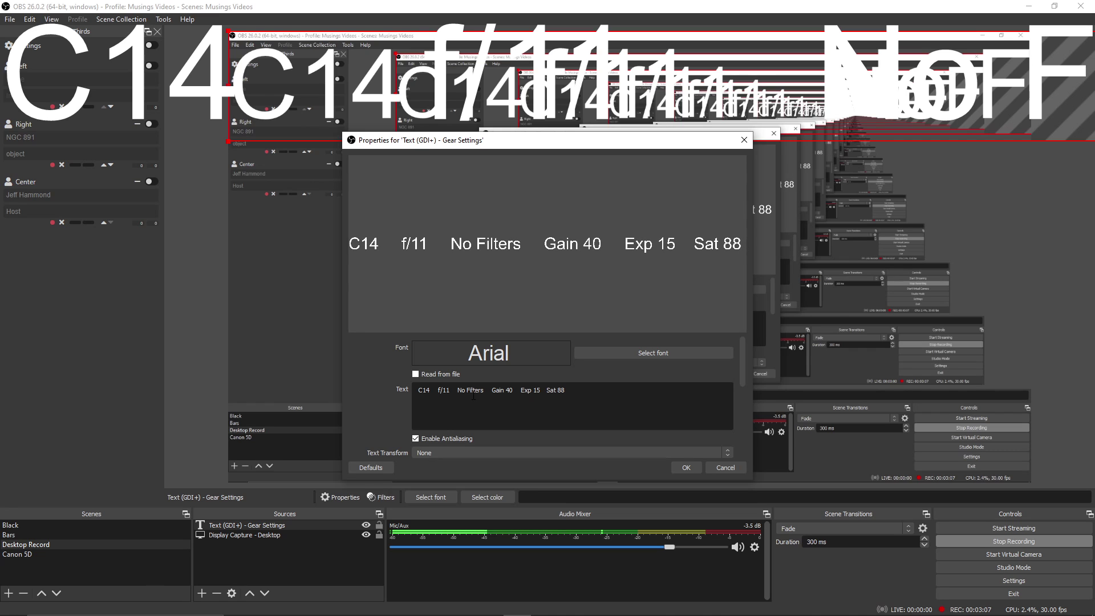
{"action": "type", "text": "on "}
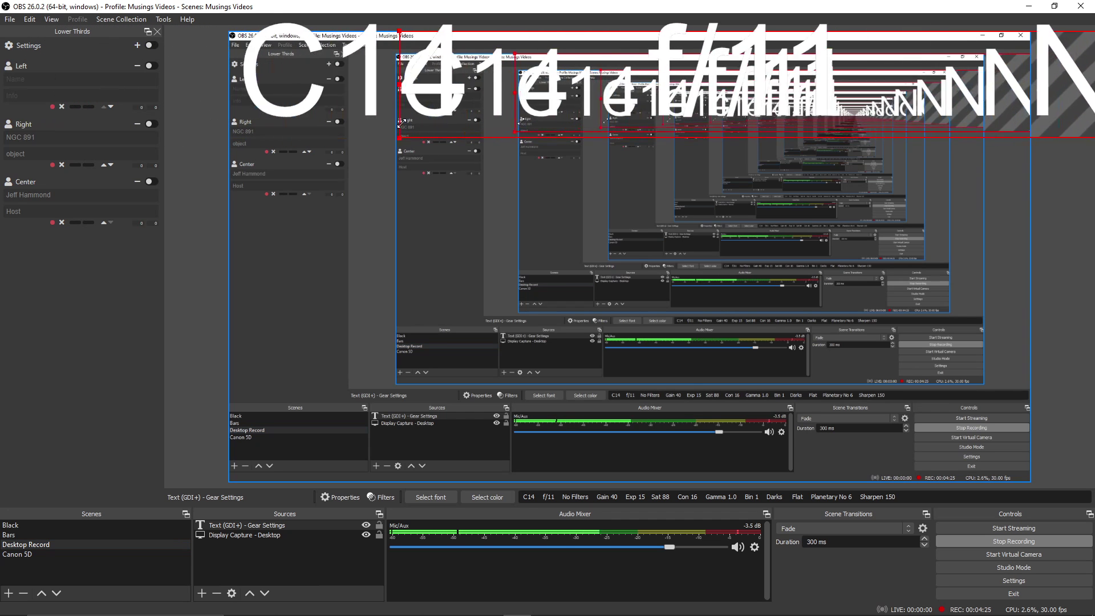
Drag the gear settings text into position as a single line on the canvas.
{"action": "left_click_drag", "start_coordinate": [775, 97], "coordinate": [939, 91]}
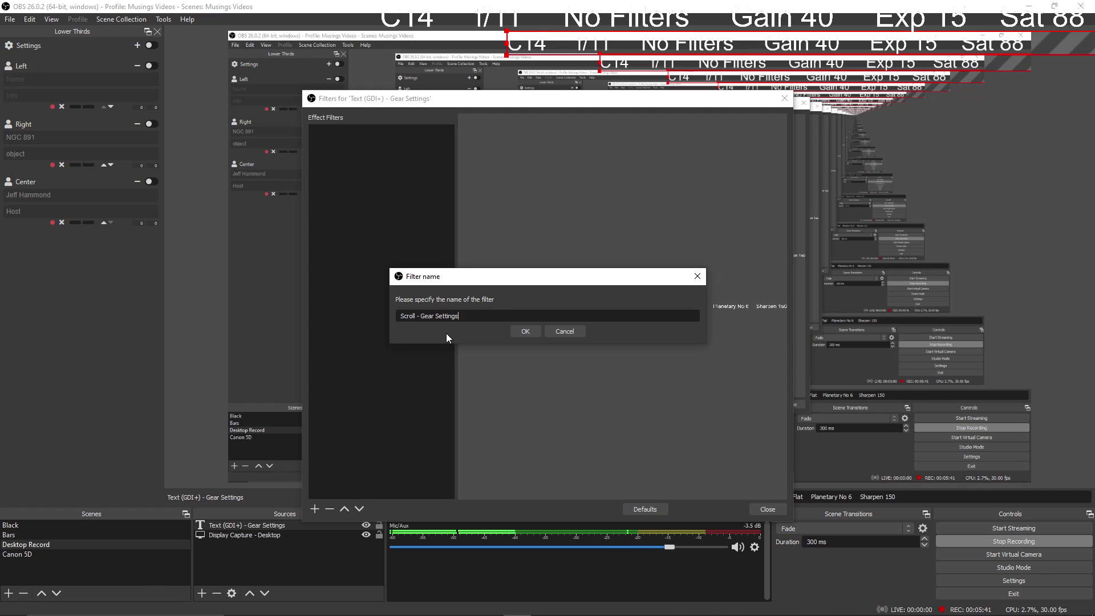
Name the Scroll filter 'Scroll - Gear Settings', set horizontal speed 250, and close the filters.
{"action": "key", "text": "Return"}
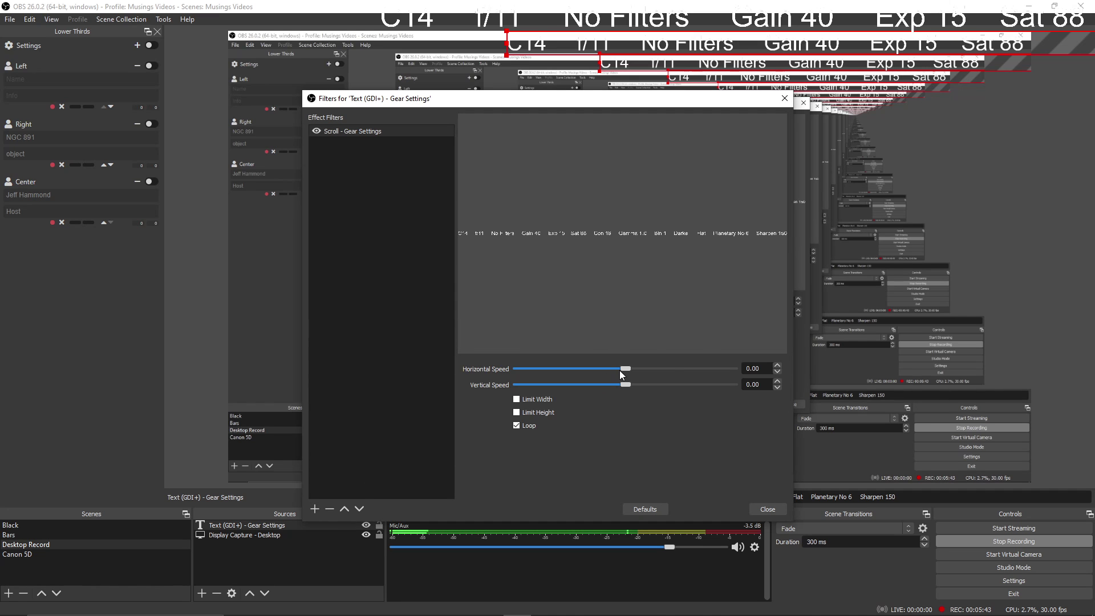
{"action": "left_click_drag", "start_coordinate": [620, 371], "coordinate": [678, 369]}
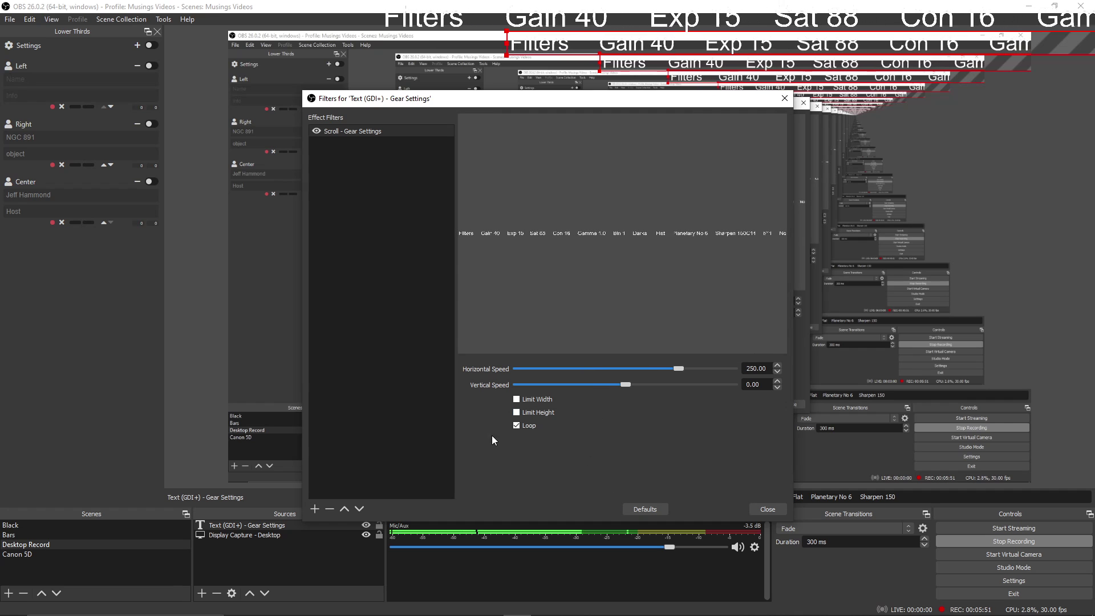
{"action": "left_click", "coordinate": [754, 504]}
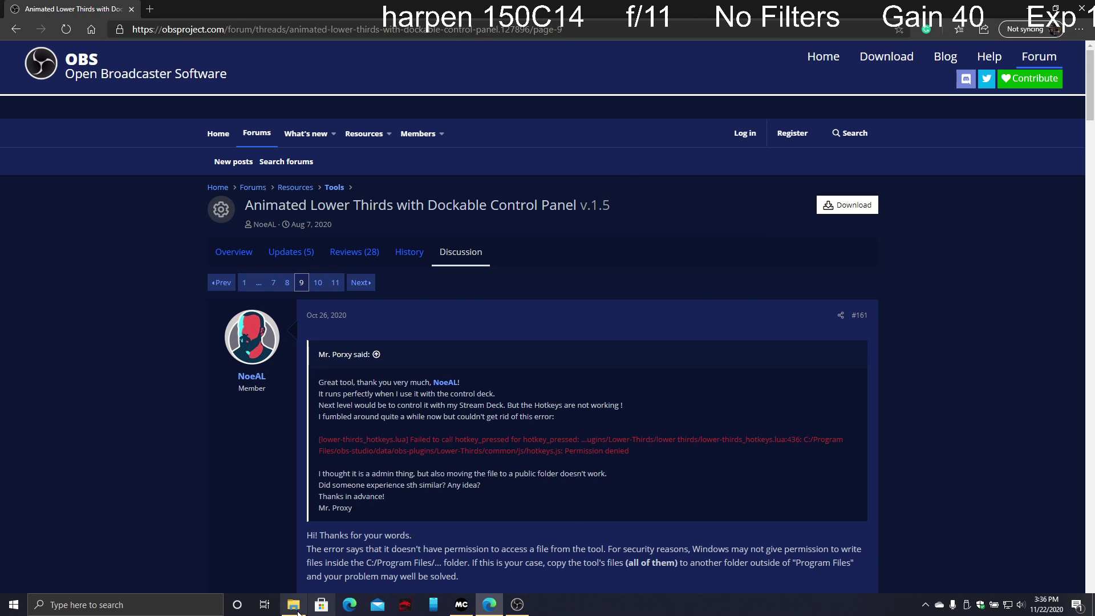
Open File Explorer from the taskbar.
{"action": "left_click", "coordinate": [293, 612]}
Browse from Downloads to D:\OBS\Lower-Thirds\Lower-Thirds\lower thirds, showing the two HTML files.
{"action": "left_click", "coordinate": [288, 237]}
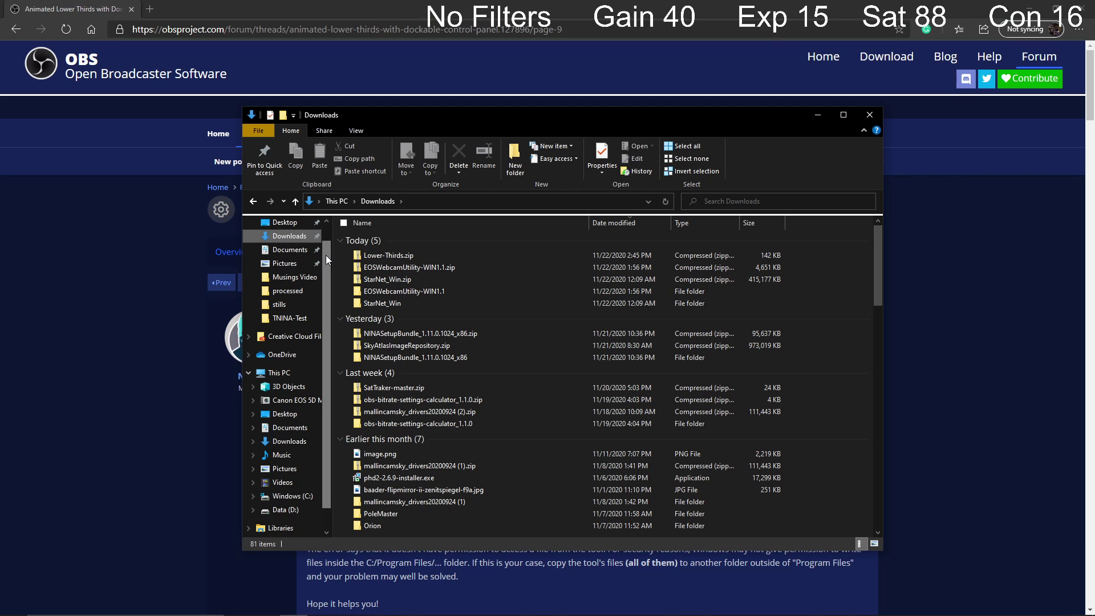
{"action": "left_click", "coordinate": [294, 510]}
{"action": "double_click", "coordinate": [370, 359]}
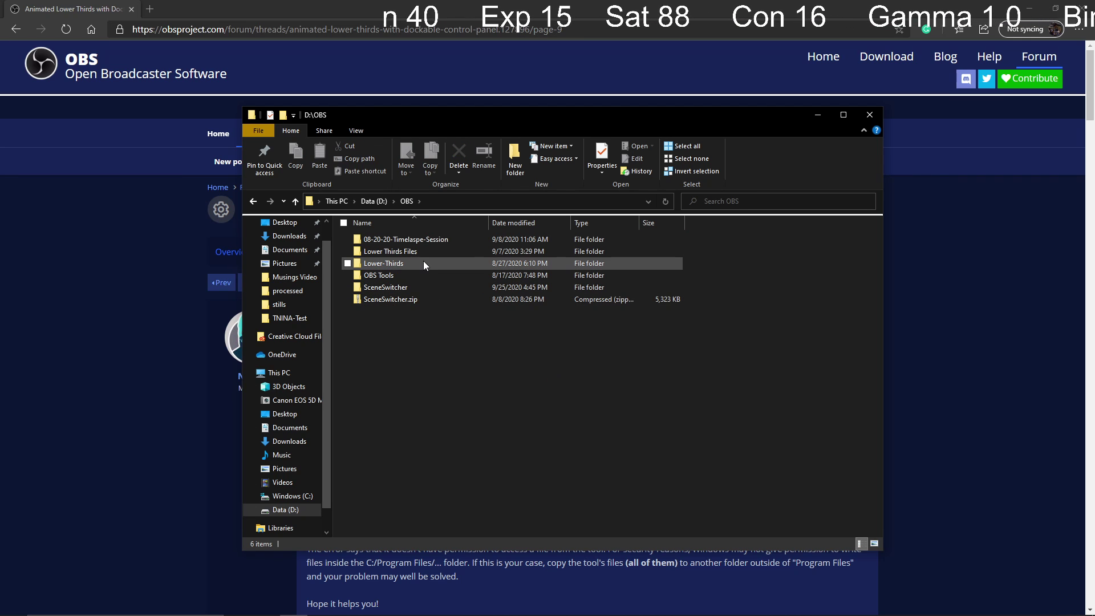
{"action": "double_click", "coordinate": [376, 263]}
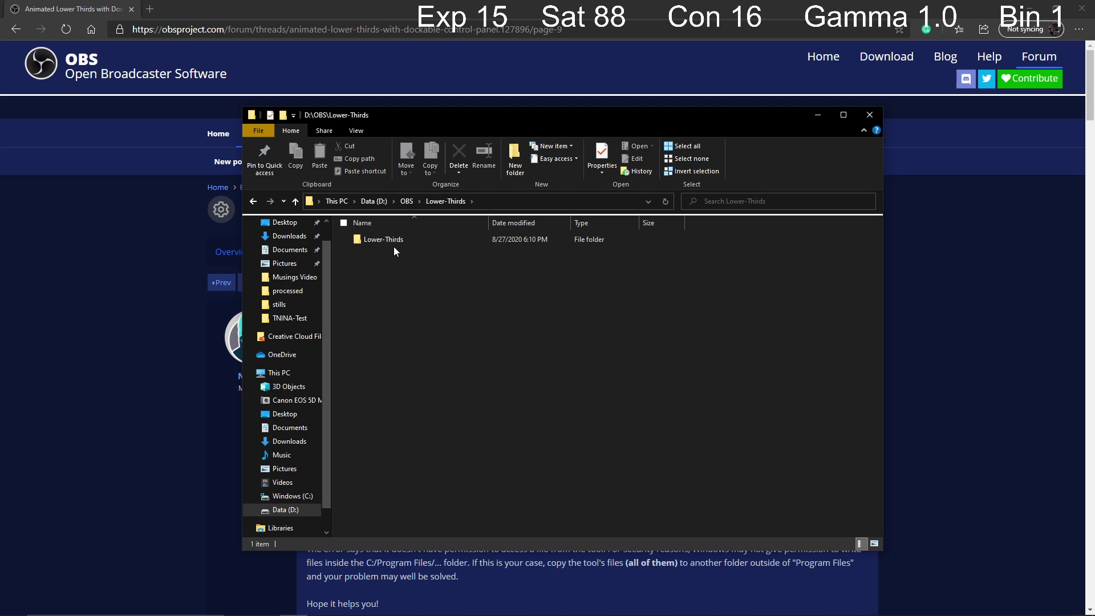
{"action": "double_click", "coordinate": [392, 242]}
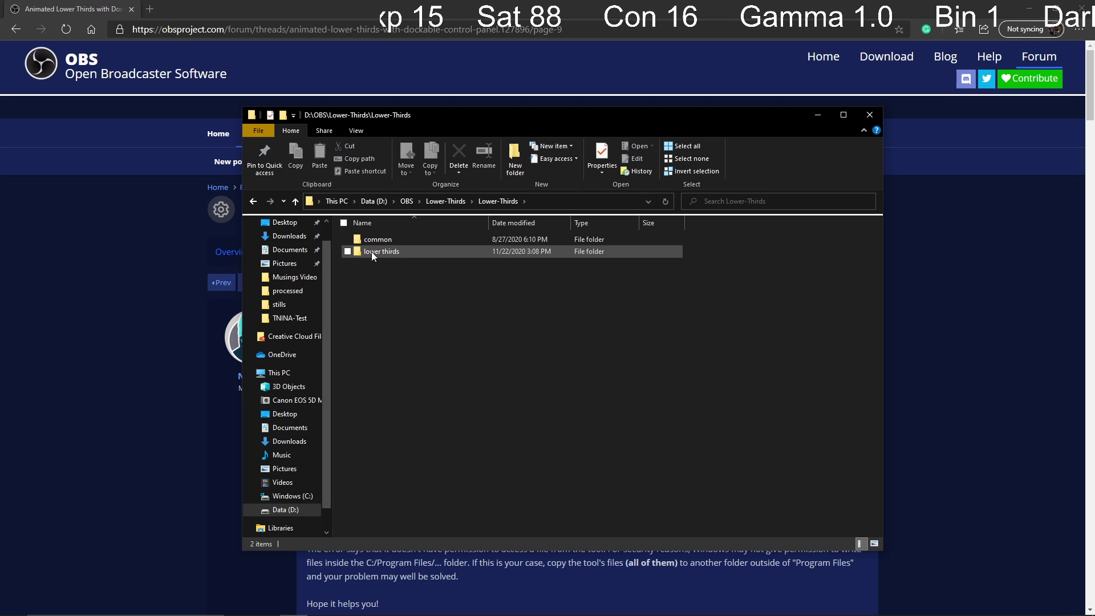
{"action": "double_click", "coordinate": [371, 252]}
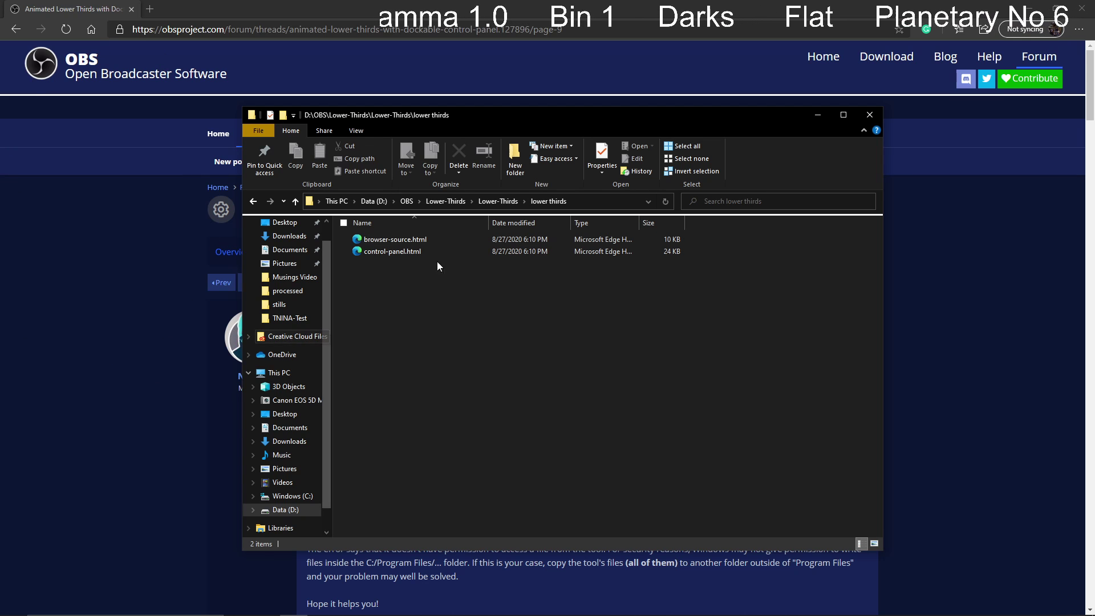
Copy the 'lower thirds' folder path from the address bar as text.
{"action": "left_click", "coordinate": [546, 204]}
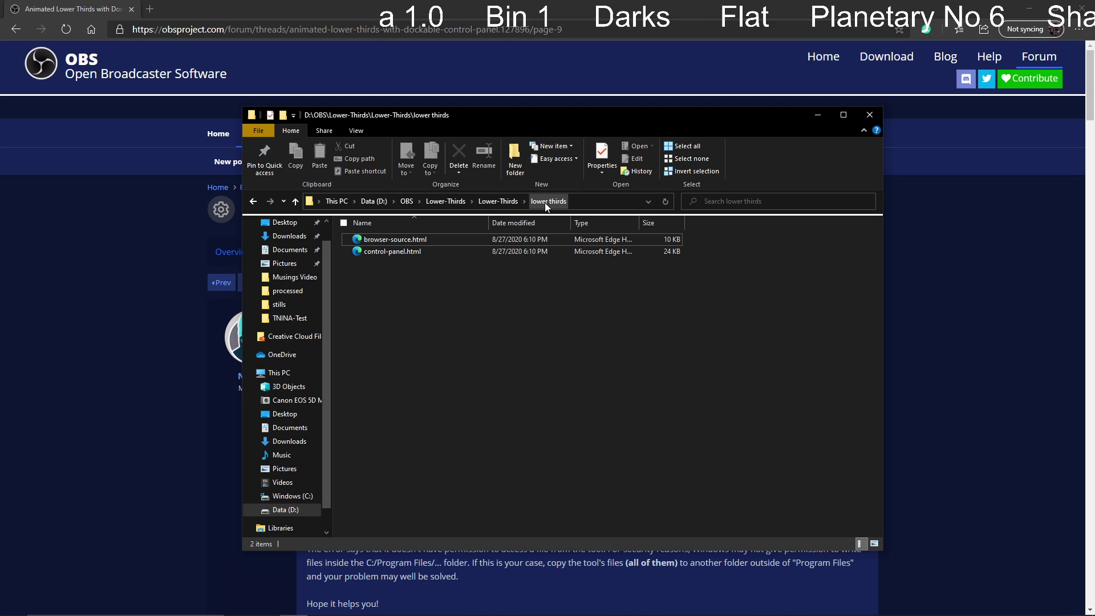
{"action": "right_click", "coordinate": [545, 203]}
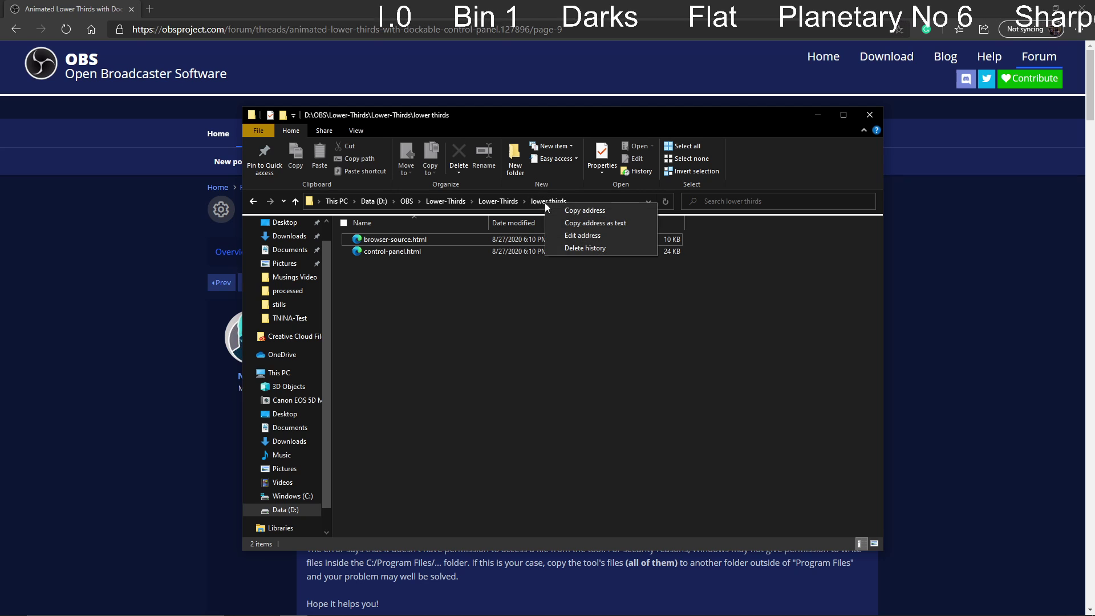
{"action": "left_click", "coordinate": [584, 223]}
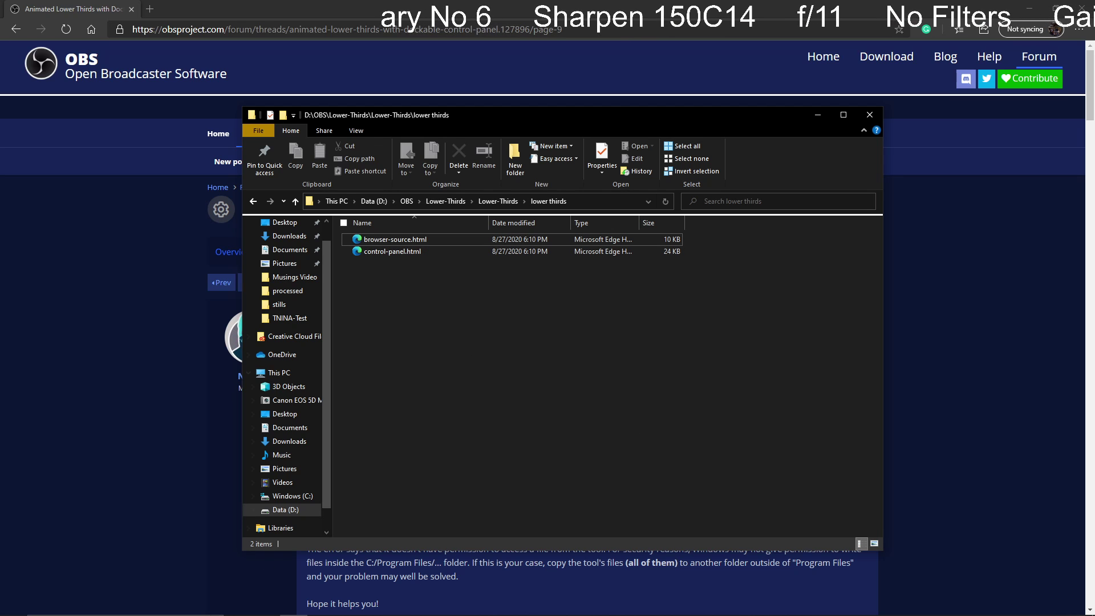
Bring OBS Studio to the front and open its menu bar to find the dock options.
{"action": "mouse_move", "coordinate": [268, 613]}
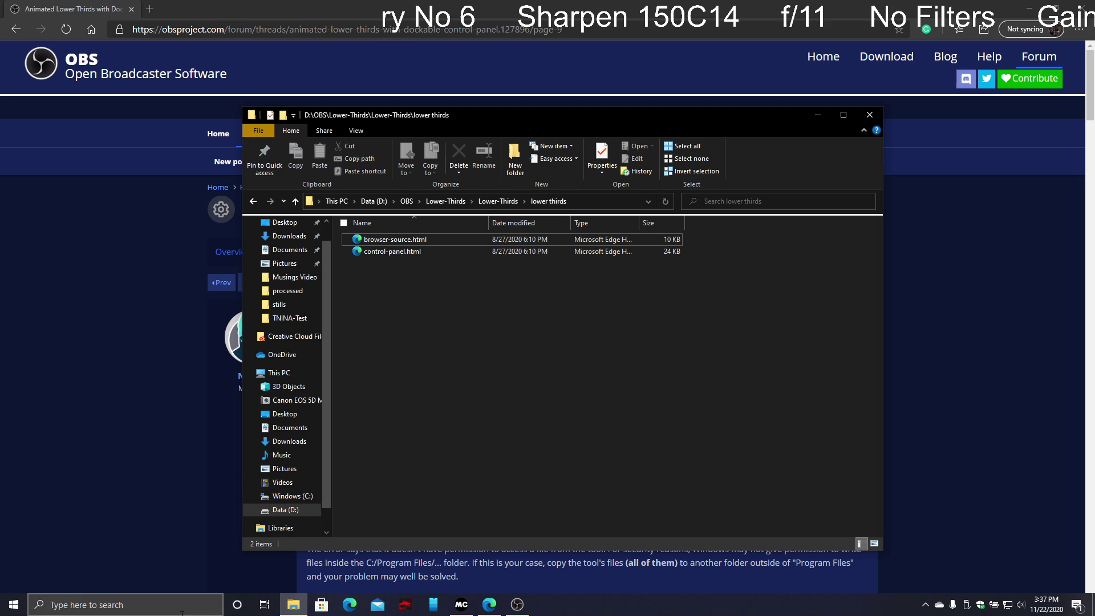
{"action": "left_click", "coordinate": [517, 606]}
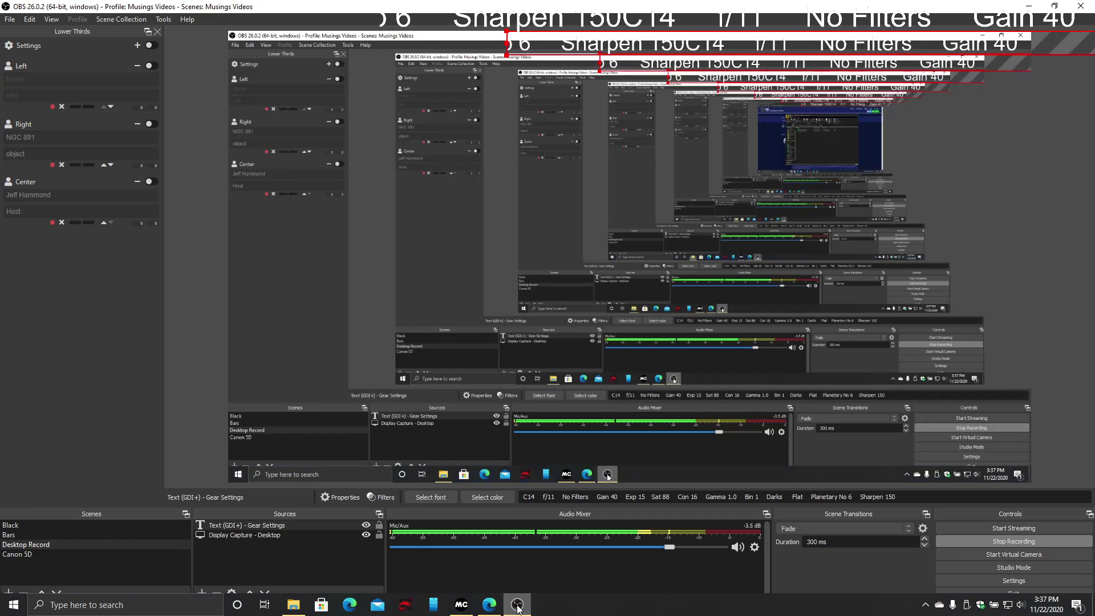
{"action": "left_click", "coordinate": [50, 21]}
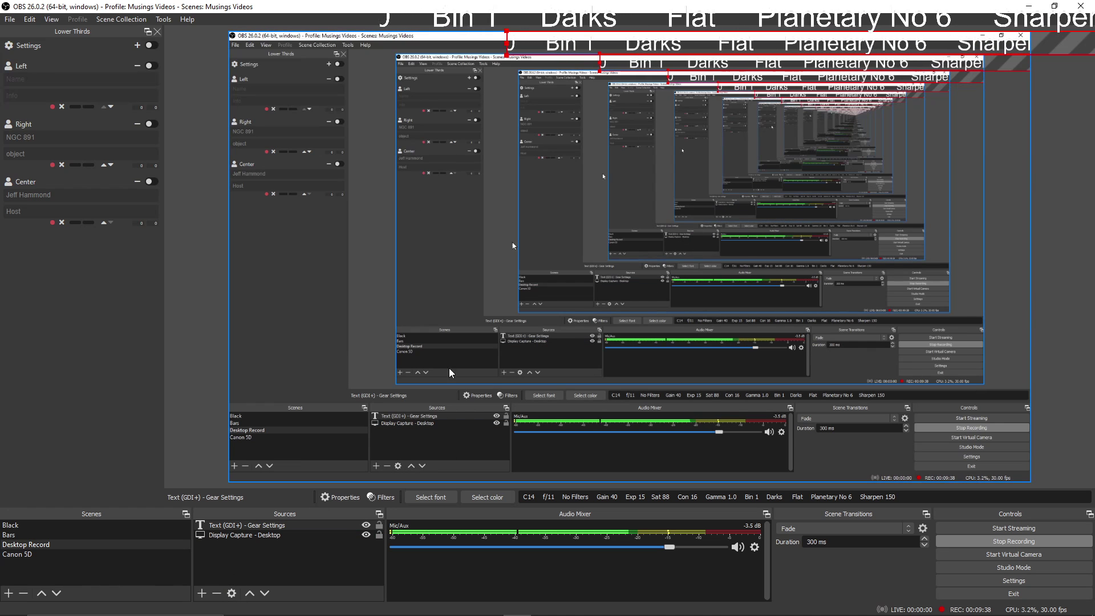
Add Browser source 'Browser - Lower Third' with the pasted local browser-source.html path as URL, sized 1920×1080.
{"action": "left_click", "coordinate": [207, 597]}
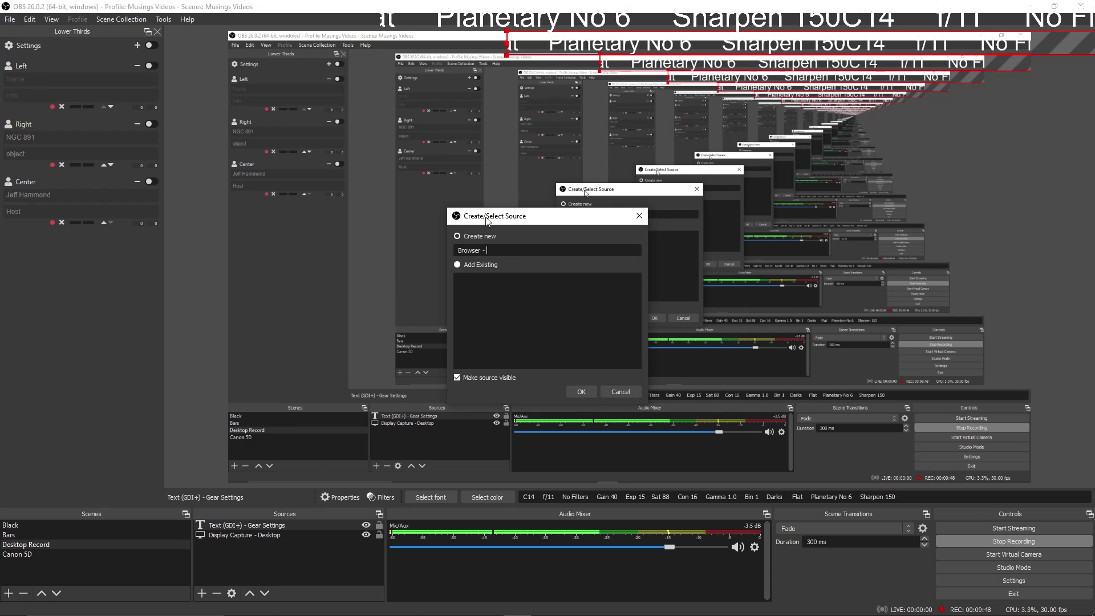
{"action": "type", "text": "Lower T"}
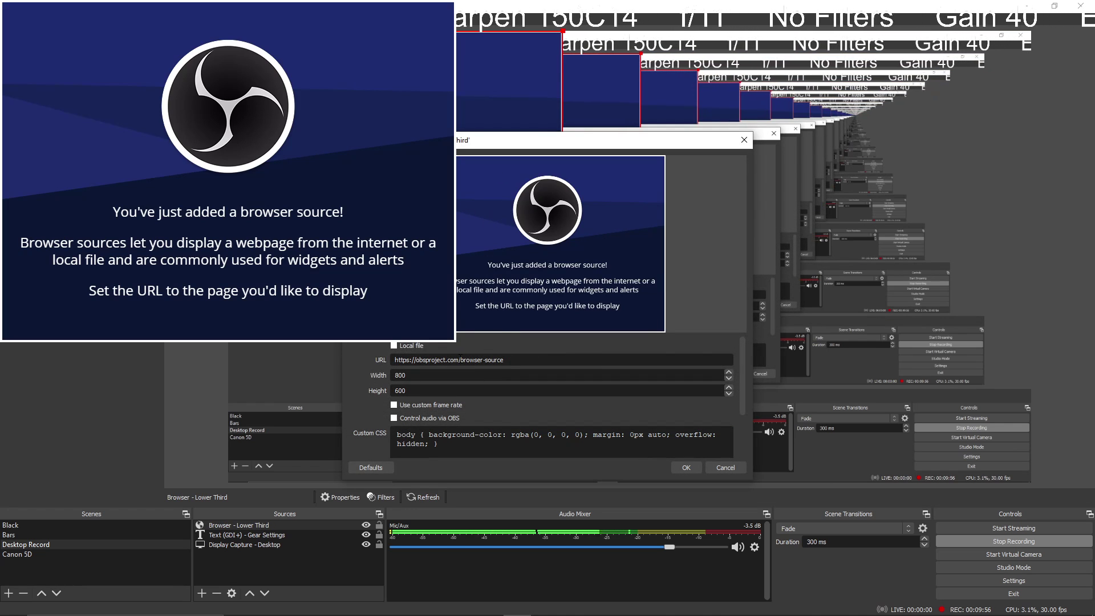
{"action": "left_click_drag", "start_coordinate": [459, 360], "coordinate": [415, 360]}
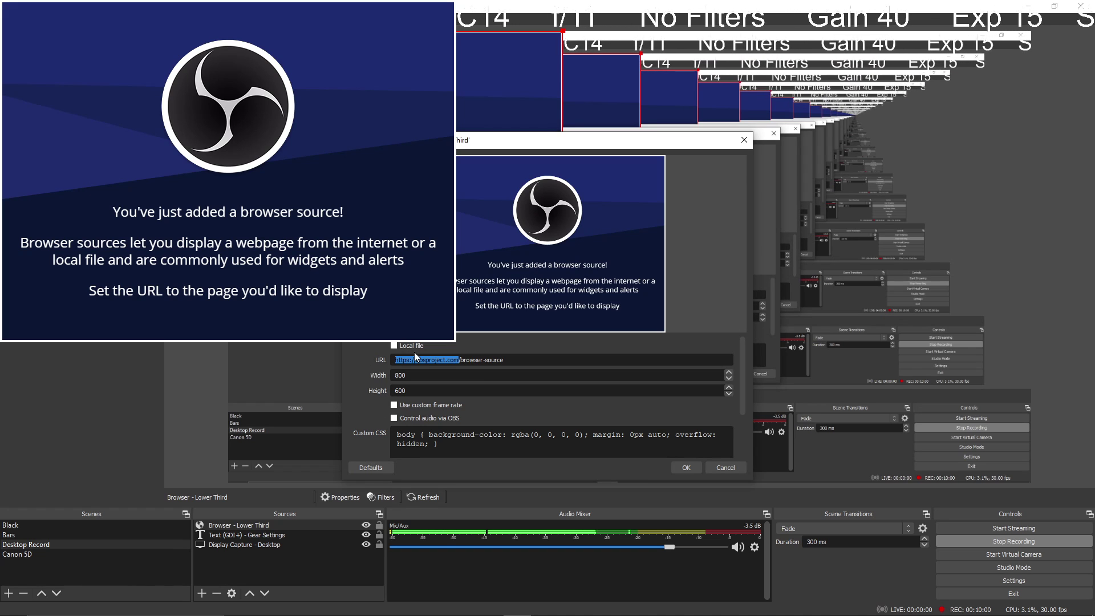
{"action": "left_click_drag", "start_coordinate": [461, 360], "coordinate": [390, 360]}
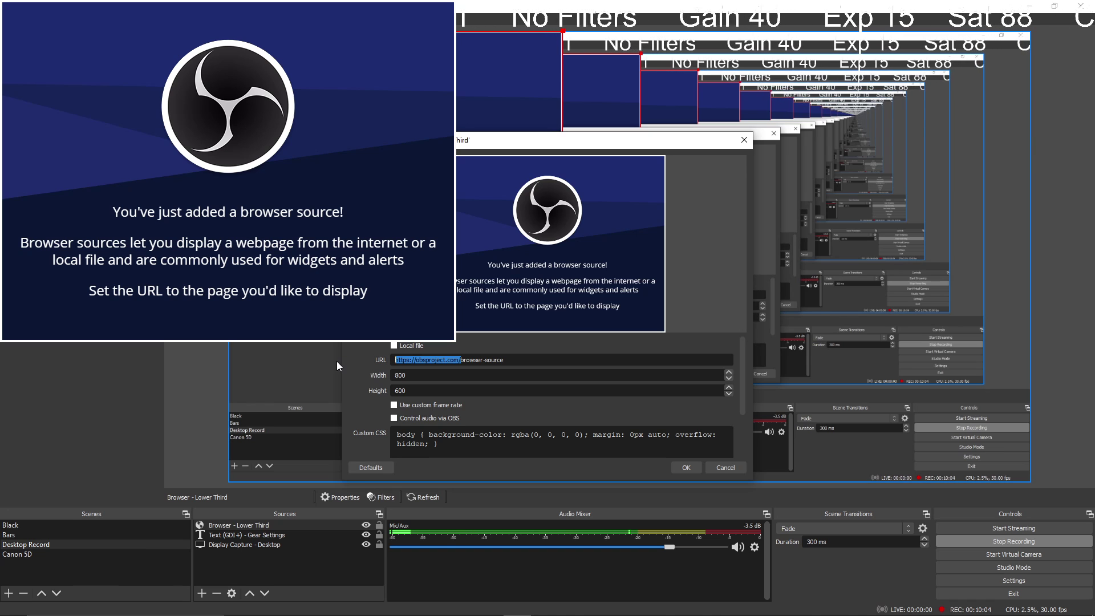
{"action": "key", "text": "ctrl+v"}
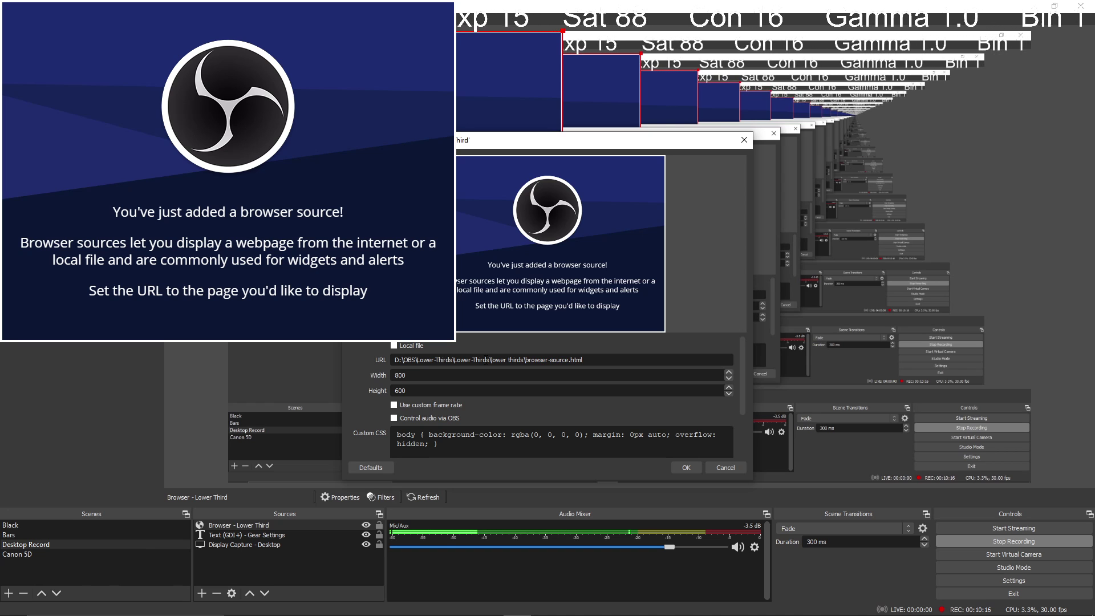
{"action": "left_click_drag", "start_coordinate": [446, 373], "coordinate": [386, 378]}
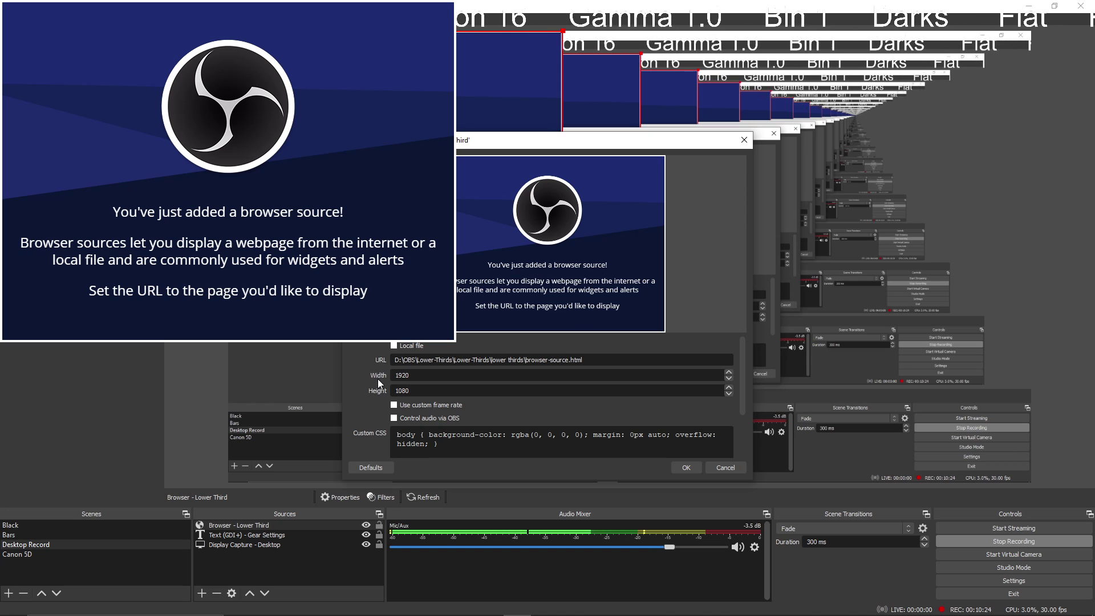
Clear the Custom CSS, enable shutdown-when-hidden and refresh-on-activate, and refresh the page cache.
{"action": "left_click_drag", "start_coordinate": [744, 377], "coordinate": [746, 409]}
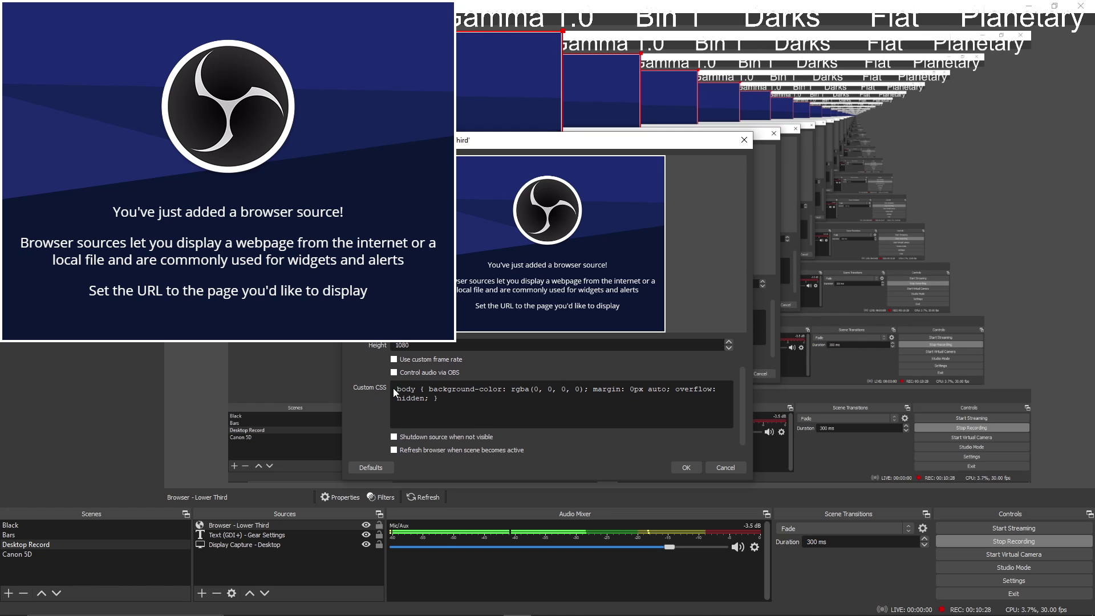
{"action": "left_click_drag", "start_coordinate": [398, 389], "coordinate": [451, 408]}
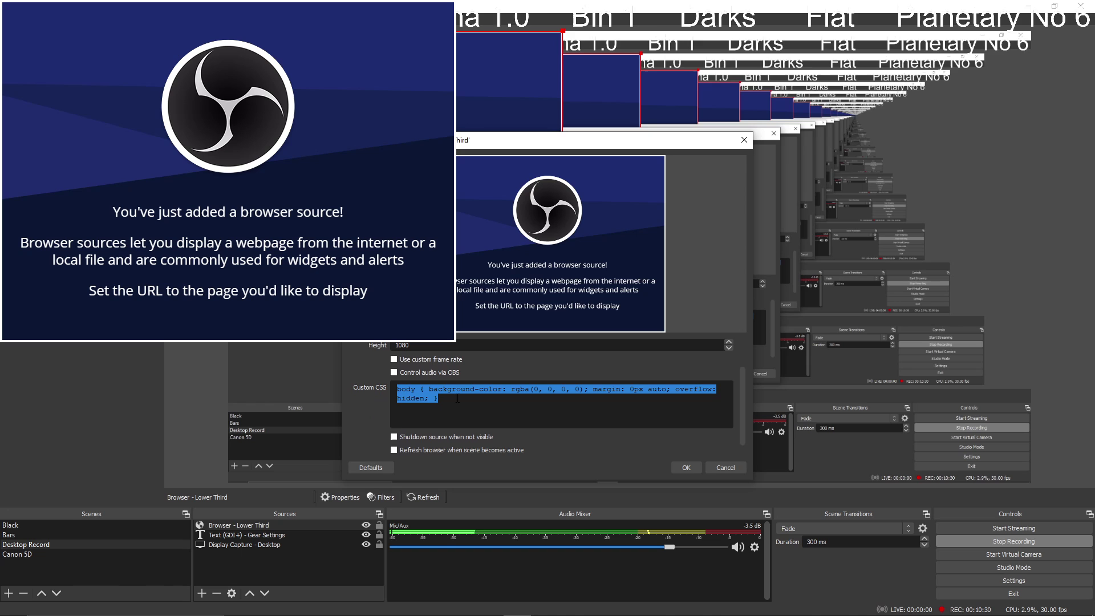
{"action": "key", "text": "BackSpace"}
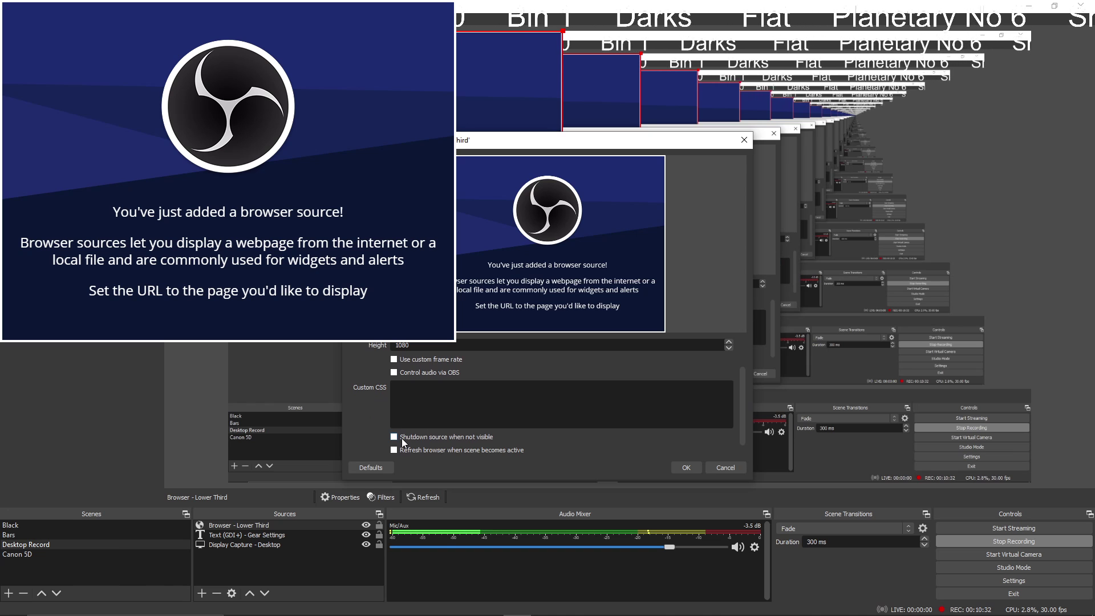
{"action": "left_click", "coordinate": [396, 437]}
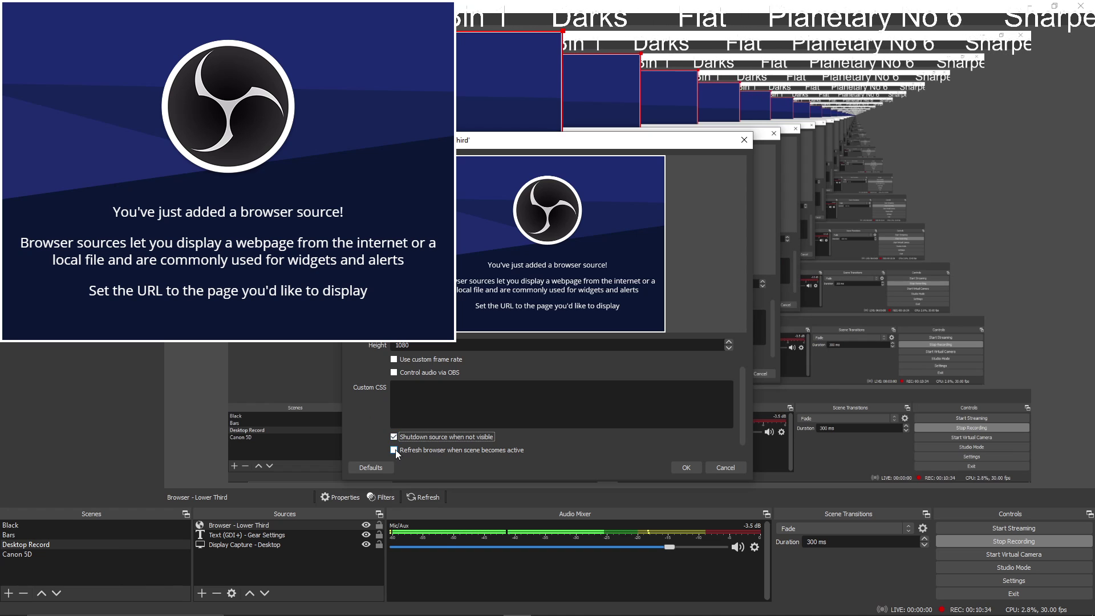
{"action": "left_click", "coordinate": [394, 451]}
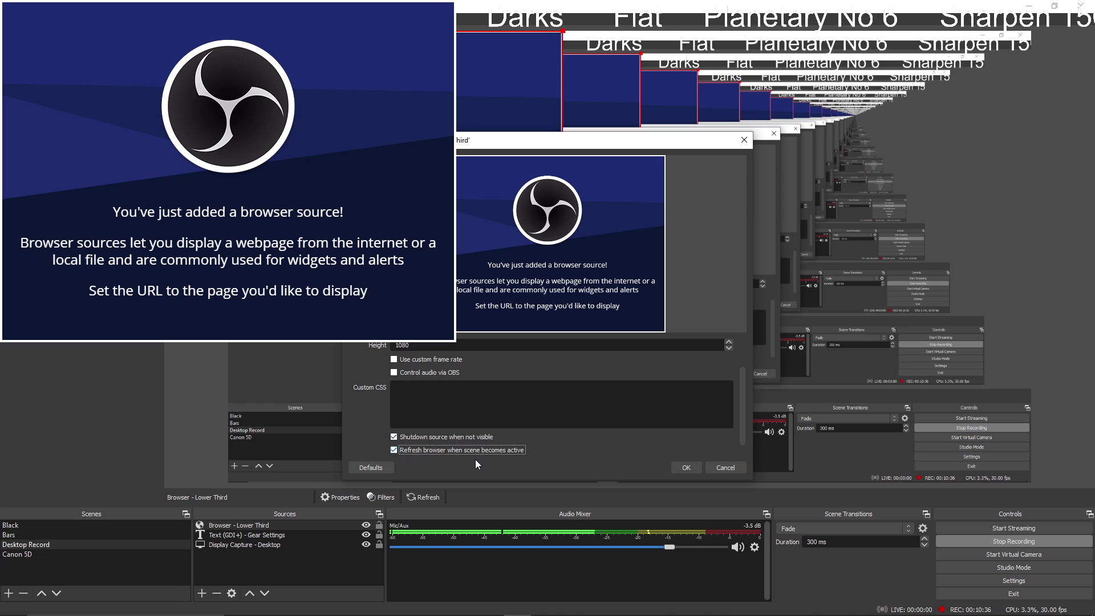
{"action": "left_click_drag", "start_coordinate": [742, 420], "coordinate": [741, 447]}
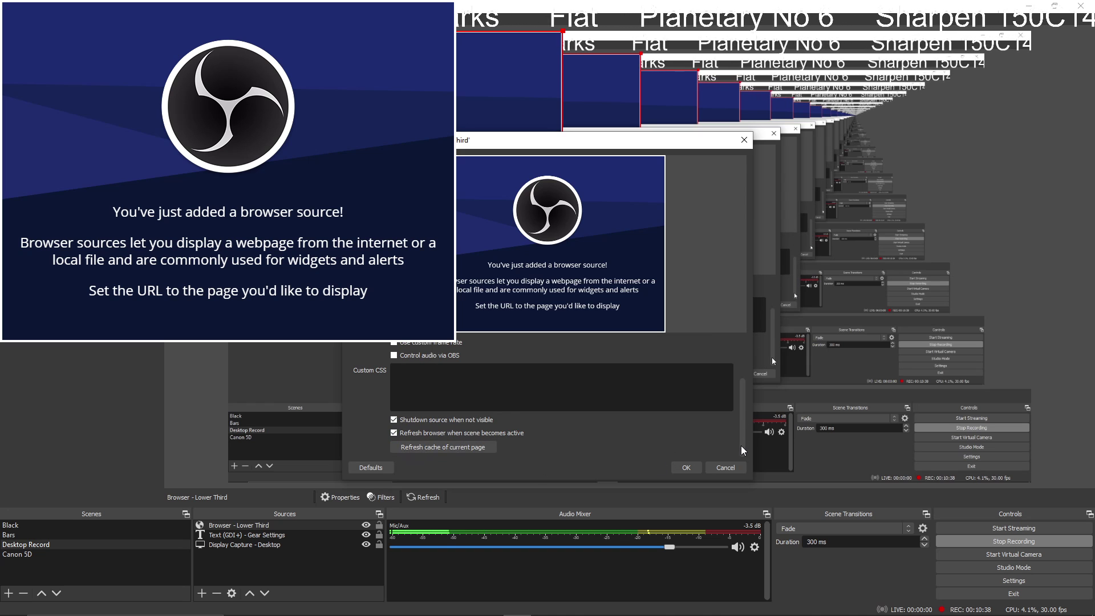
{"action": "left_click", "coordinate": [436, 447]}
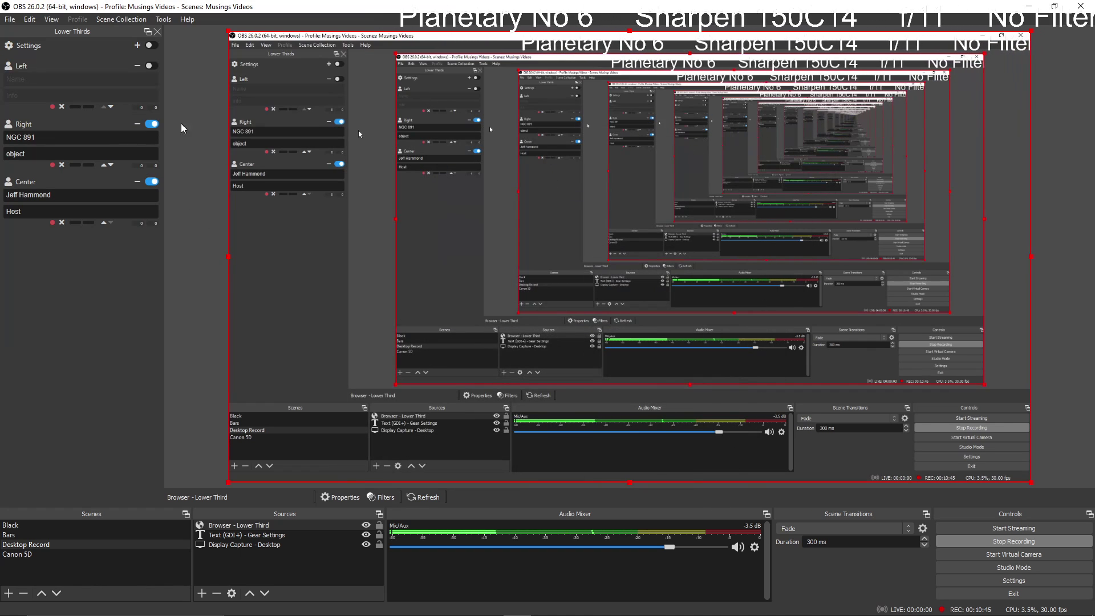
Switch on the Settings toggle in the Lower Thirds dock.
{"action": "left_click", "coordinate": [153, 48]}
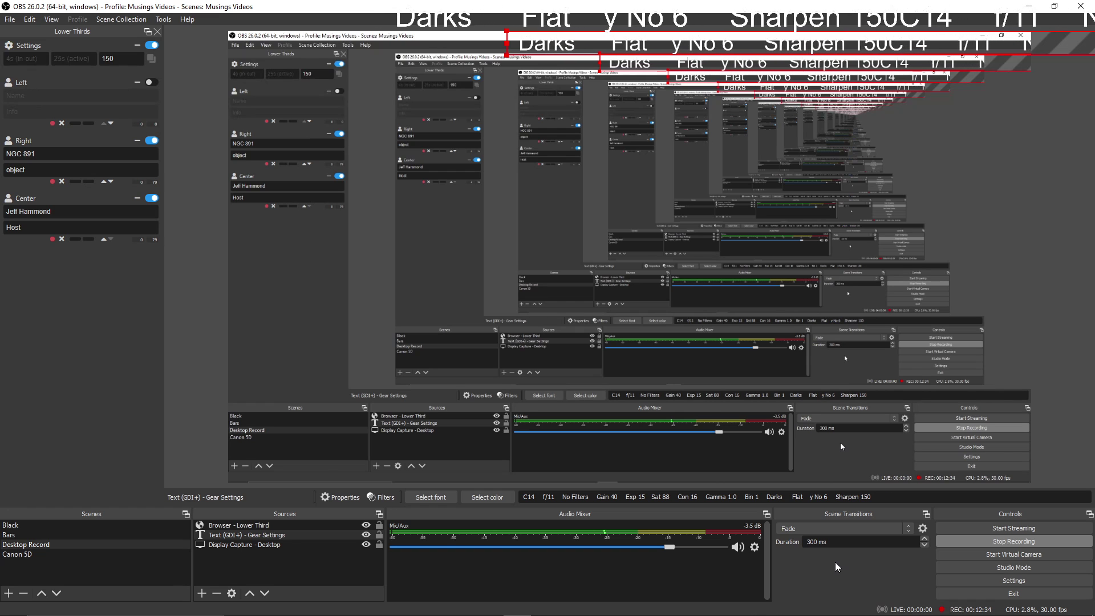
Replace 'Planetary' with 'Deep Sky' in the Gear Settings ticker's No 6 entry.
{"action": "type", "text": "Deep"}
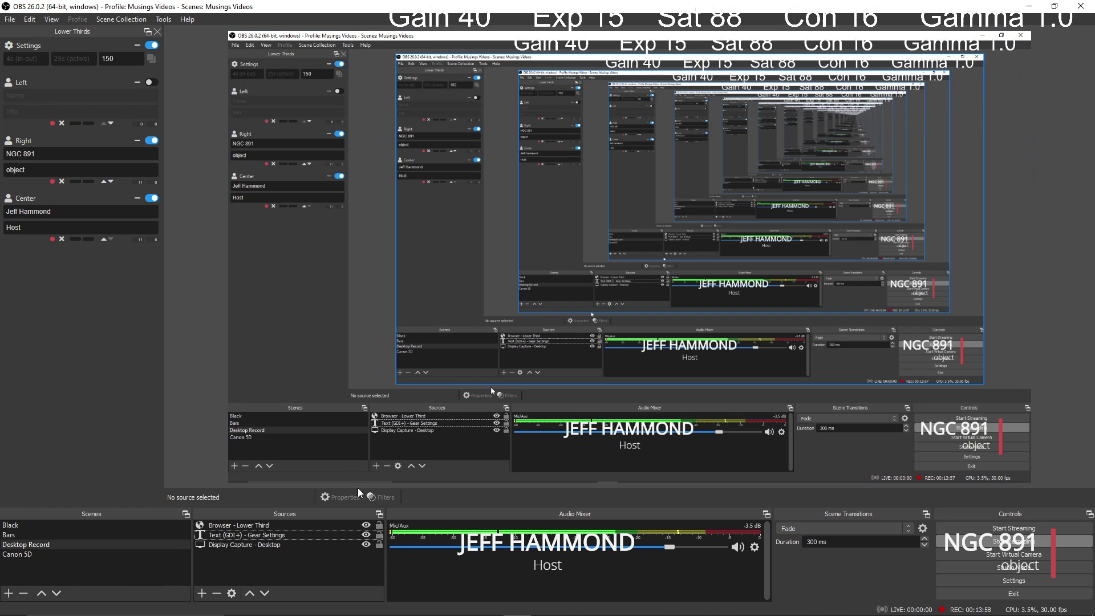
Hide the Browser - Lower Third source and the Gear Settings ticker text.
{"action": "left_click", "coordinate": [366, 525]}
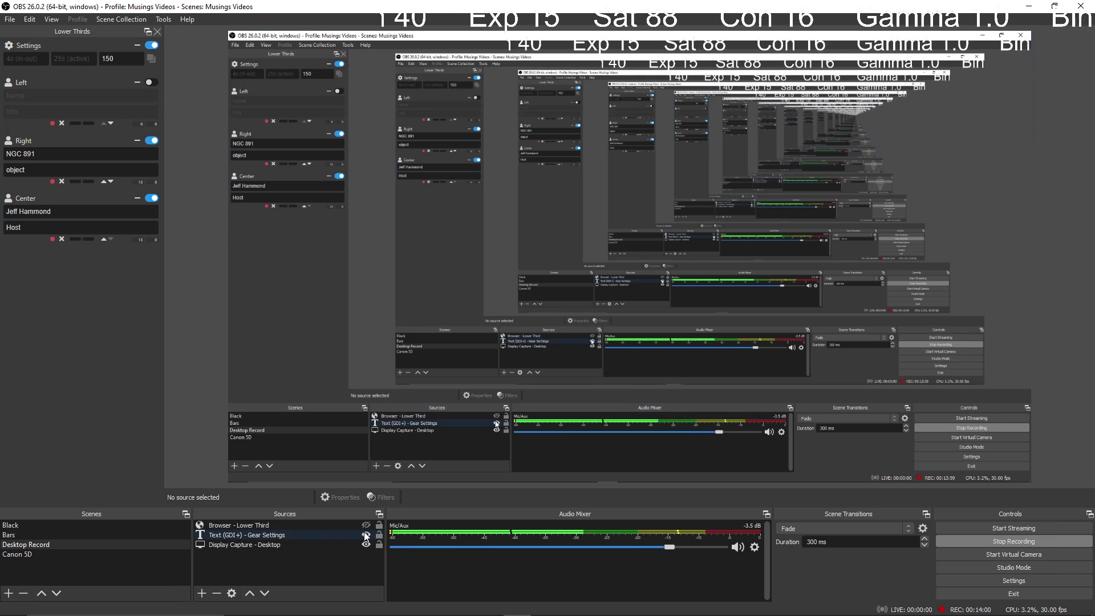
{"action": "left_click", "coordinate": [366, 536]}
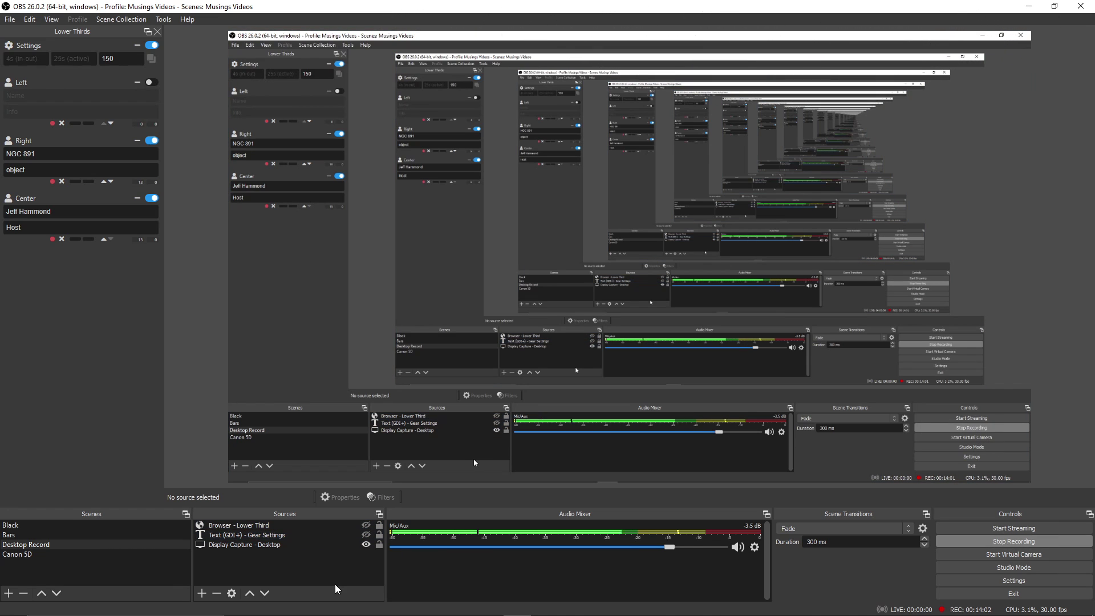